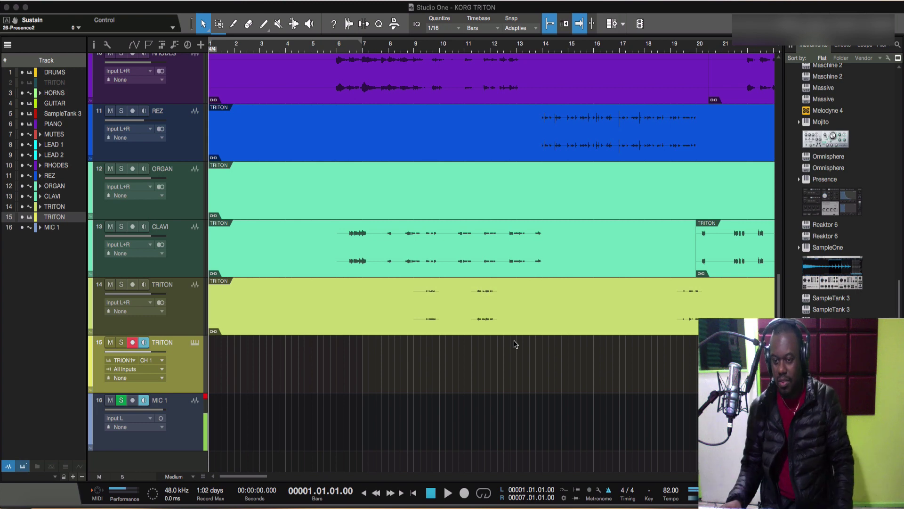
Save the song.
key("super+s")
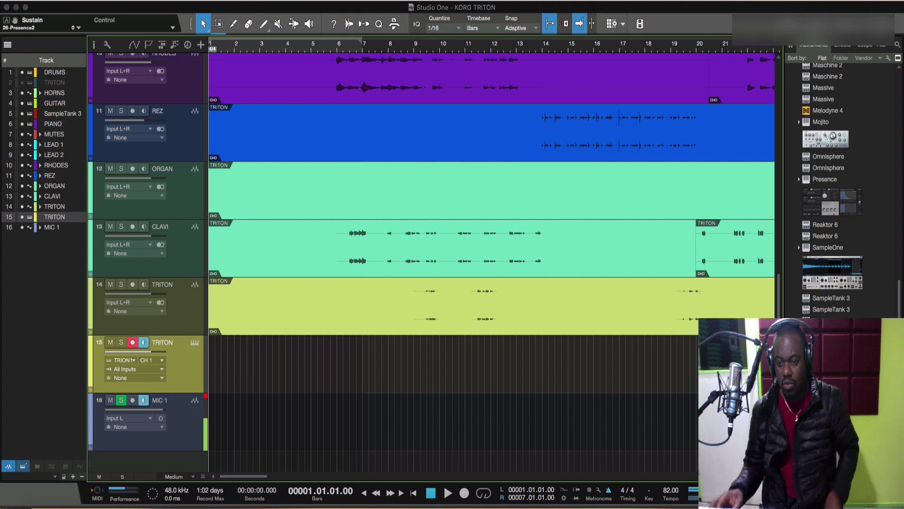
scroll(669, 364, "right", 2)
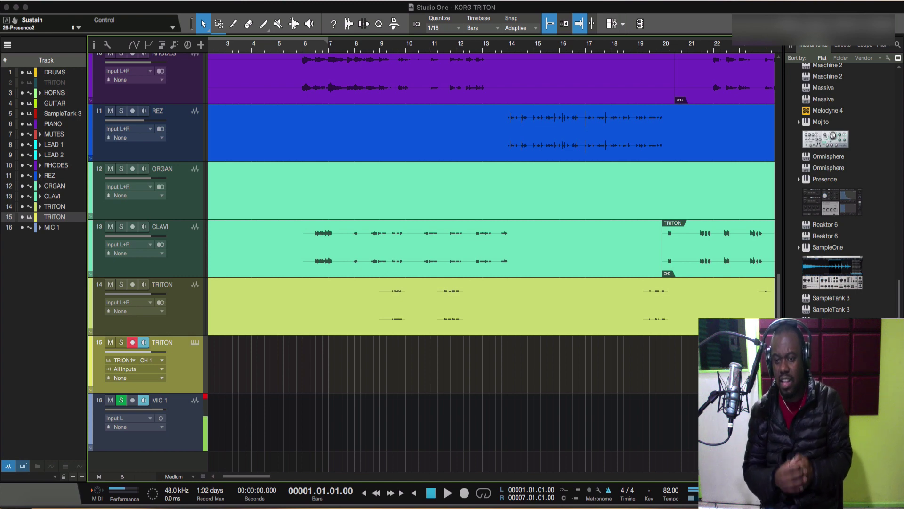
scroll(684, 377, "up", 3)
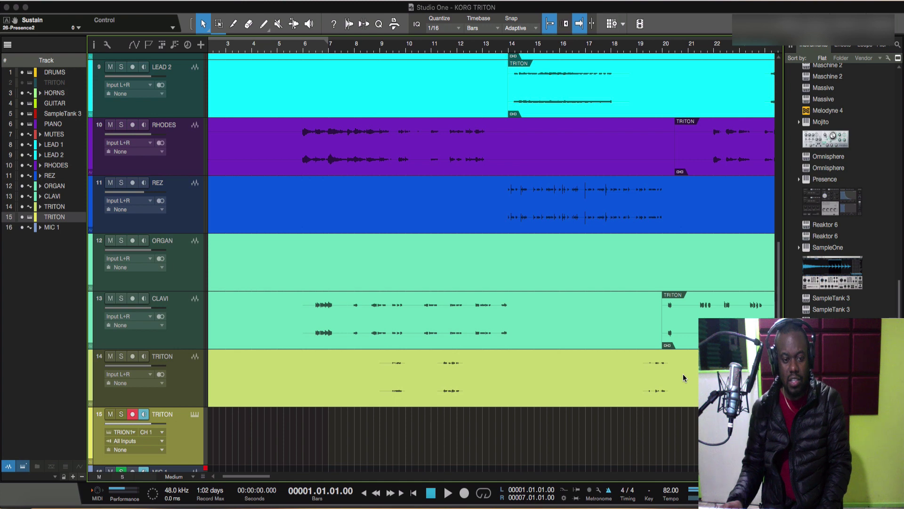
scroll(684, 377, "down", 3)
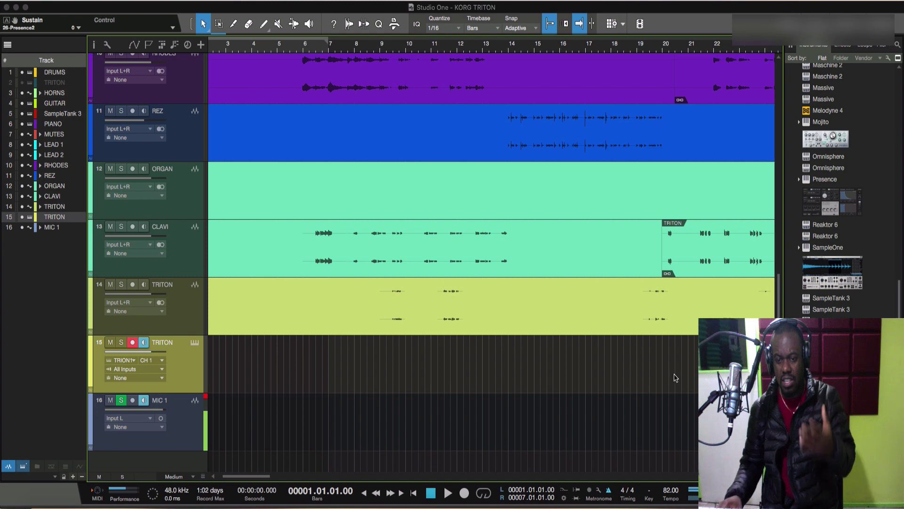
scroll(679, 377, "left", 3)
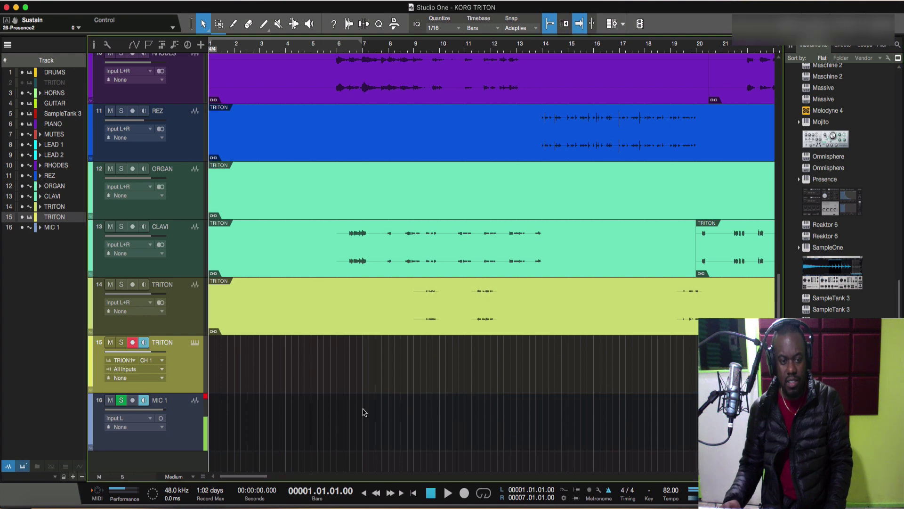
Open the TRITON instrument of track 15, start playback and load TenorSax Growl-Y from the Wood/Reed category.
left_click(195, 342)
key("space")
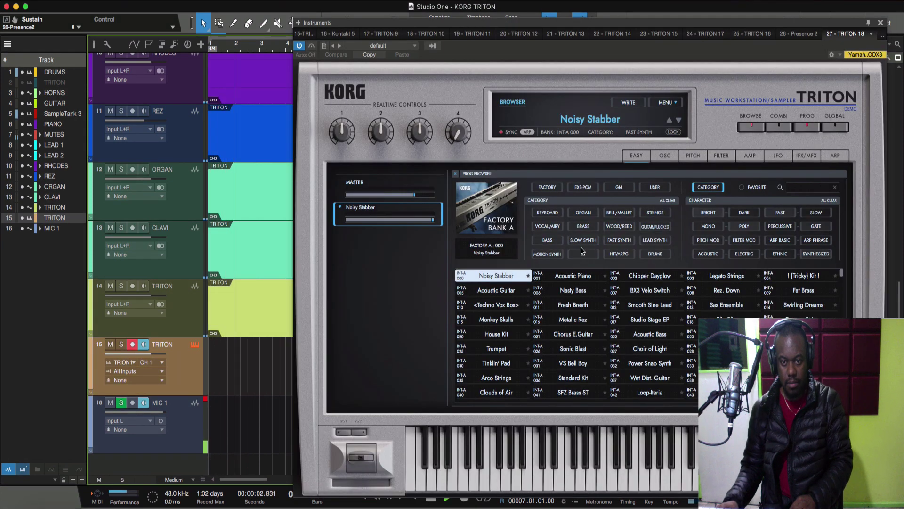
left_click(657, 229)
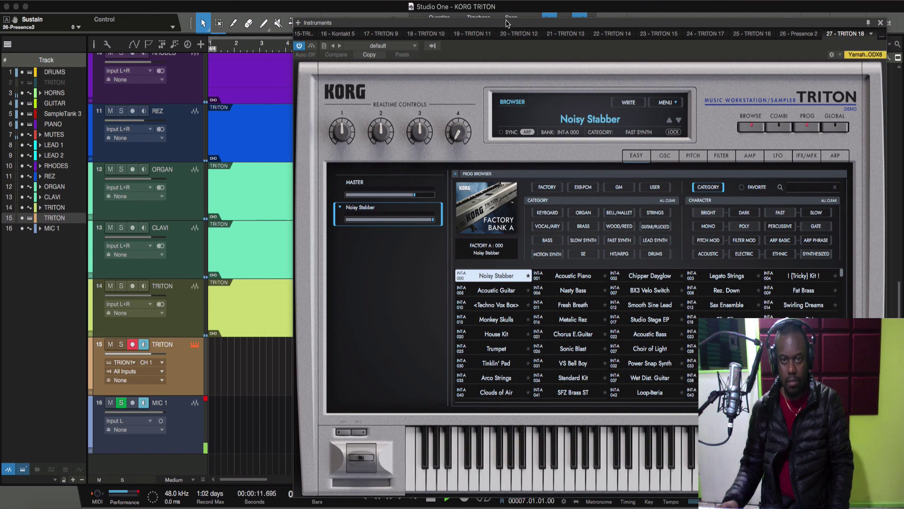
left_click_drag(546, 23, 507, 19)
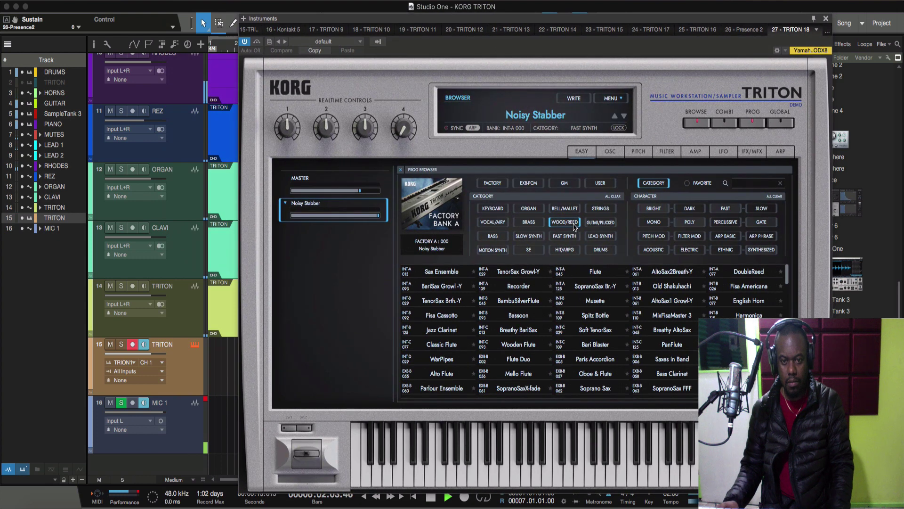
left_click(526, 273)
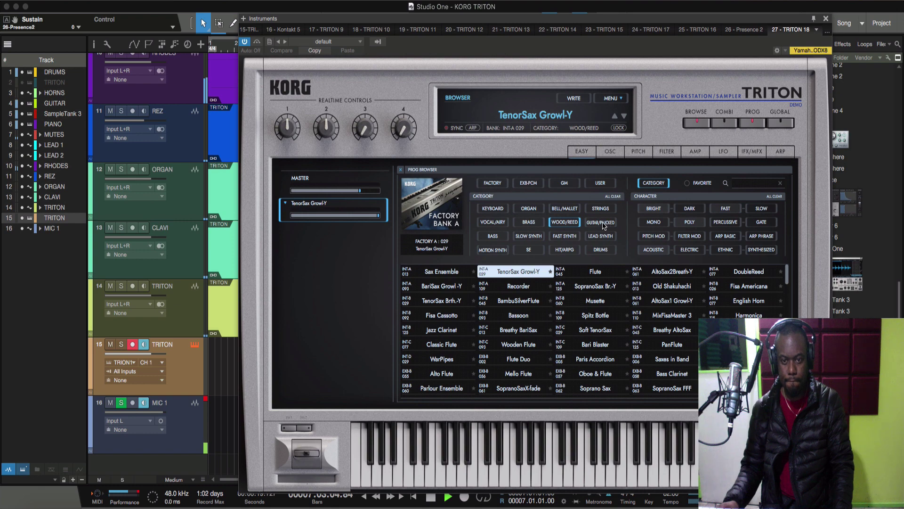
Filter the programs to the Guitar/Plucked category and load Chorus E.Guitar to audition it.
left_click(604, 225)
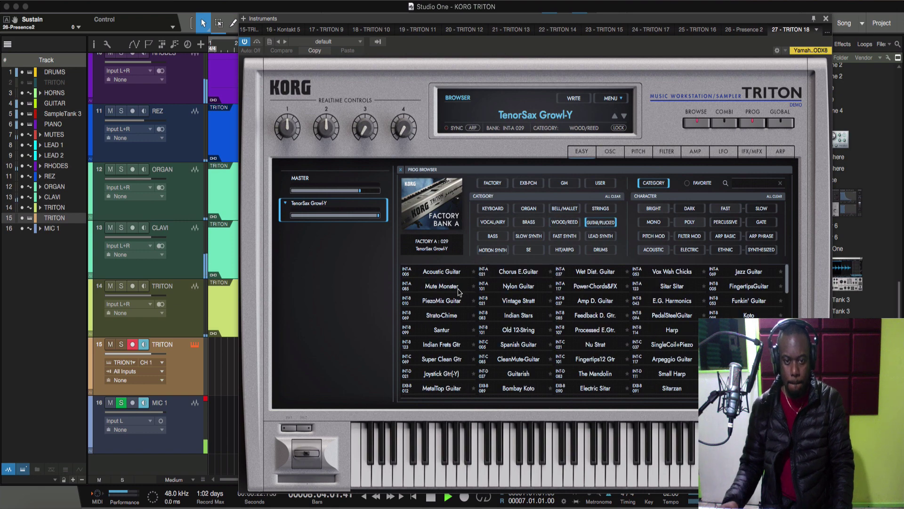
left_click(525, 273)
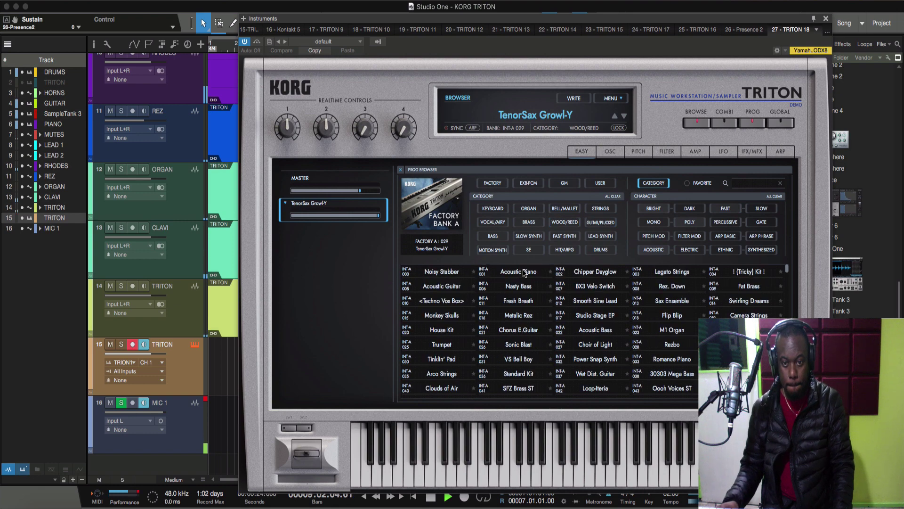
left_click(605, 226)
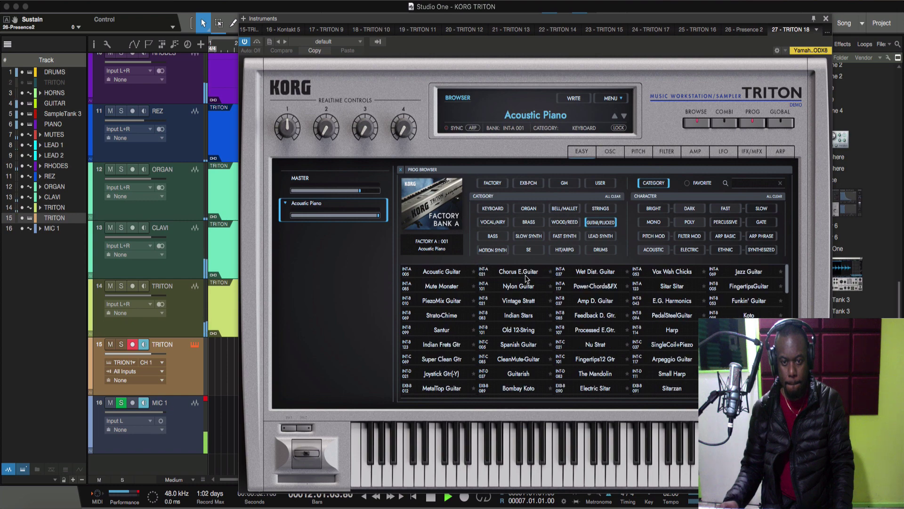
left_click(527, 274)
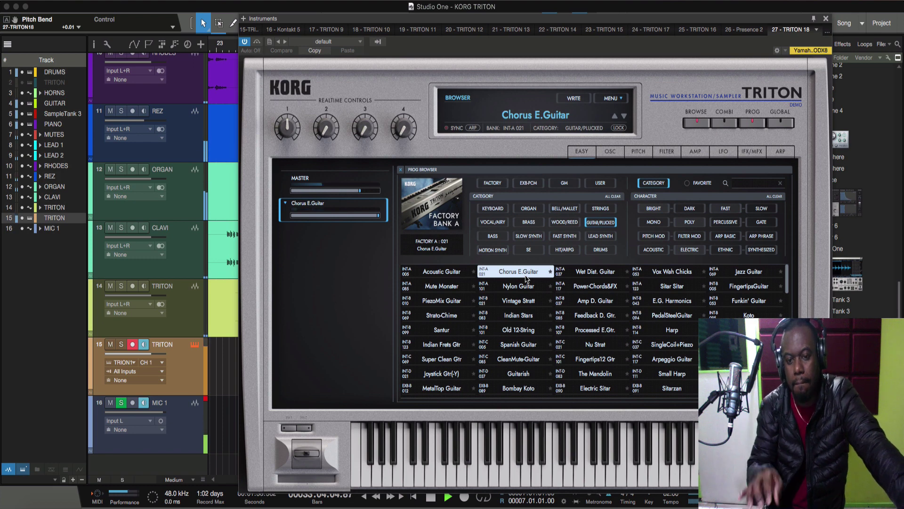
Audition Processed E.Gtr., CleanMute-Guitar, Feedback D. Gtr., Wet Dist. Guitar and Vox Wah Chicks, ending with Jazz Guitar loaded.
left_click(606, 330)
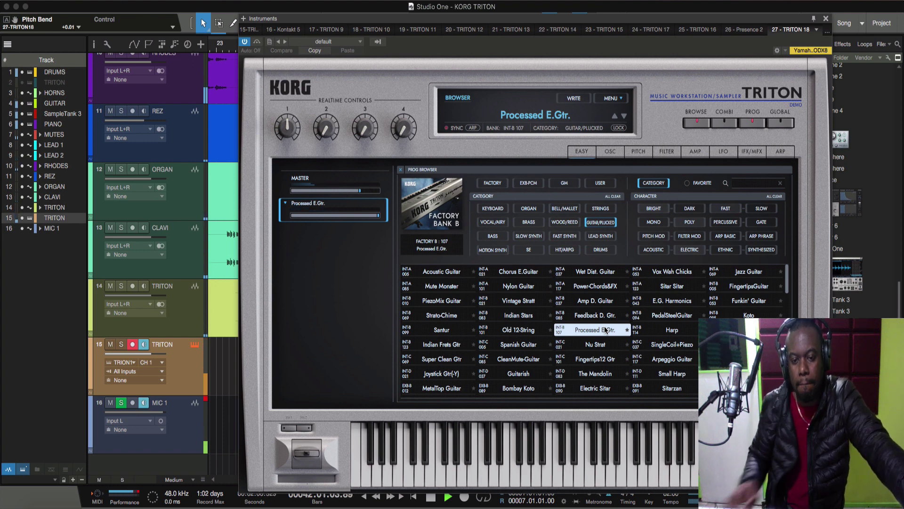
left_click(512, 361)
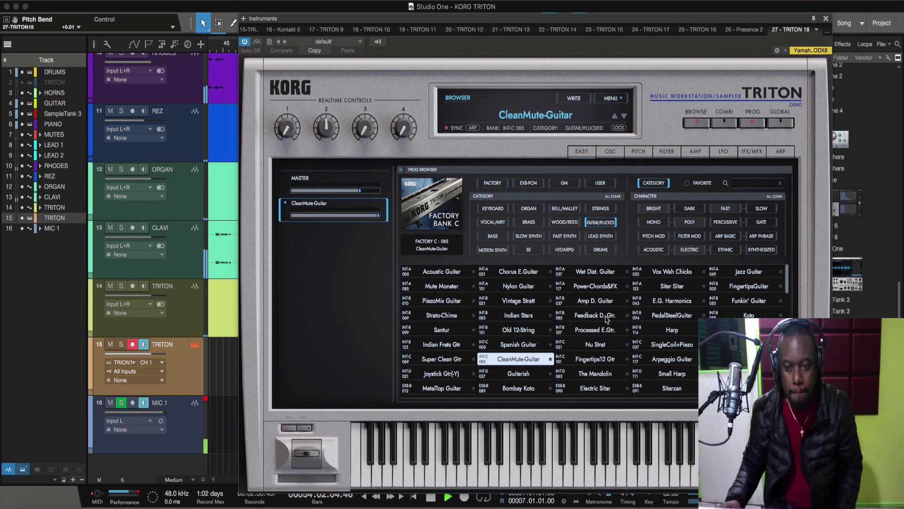
left_click(607, 320)
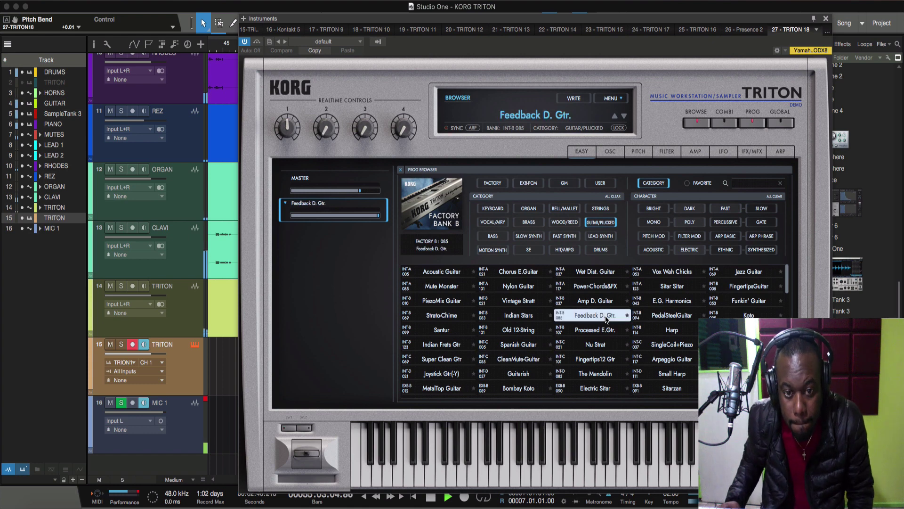
left_click(598, 271)
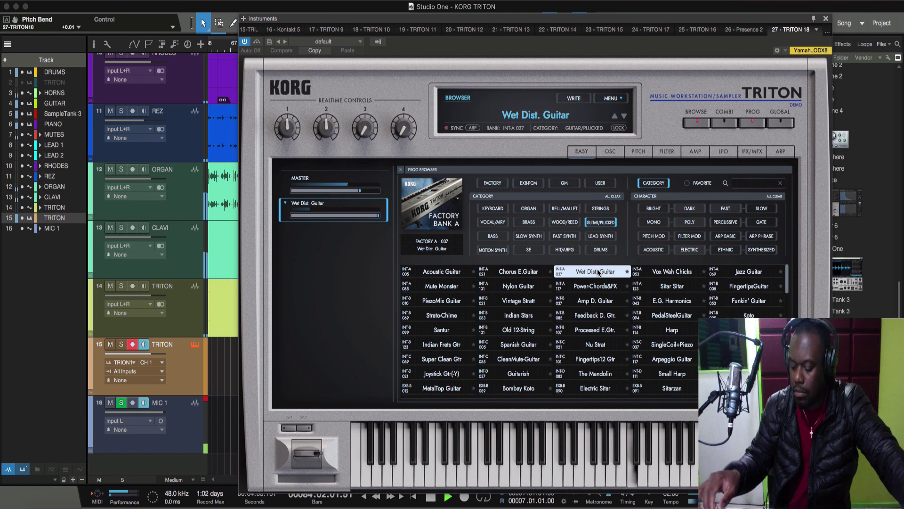
left_click(669, 273)
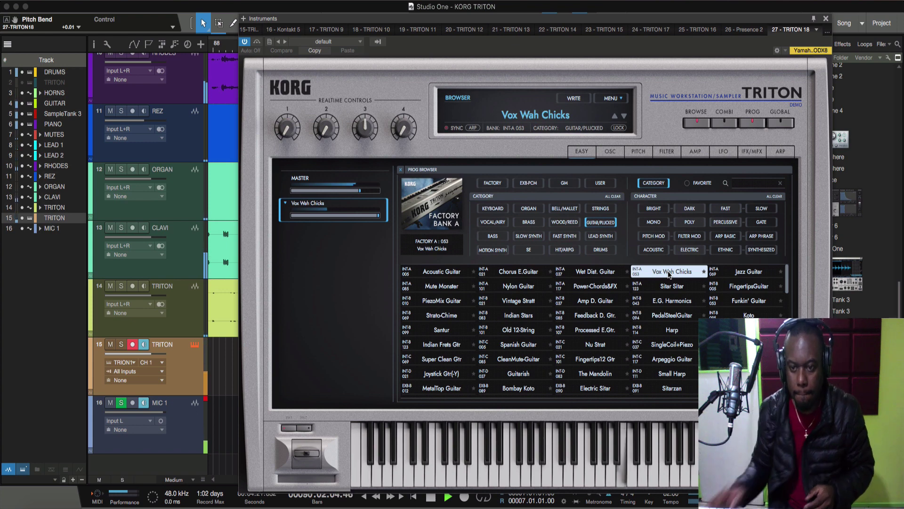
left_click(757, 276)
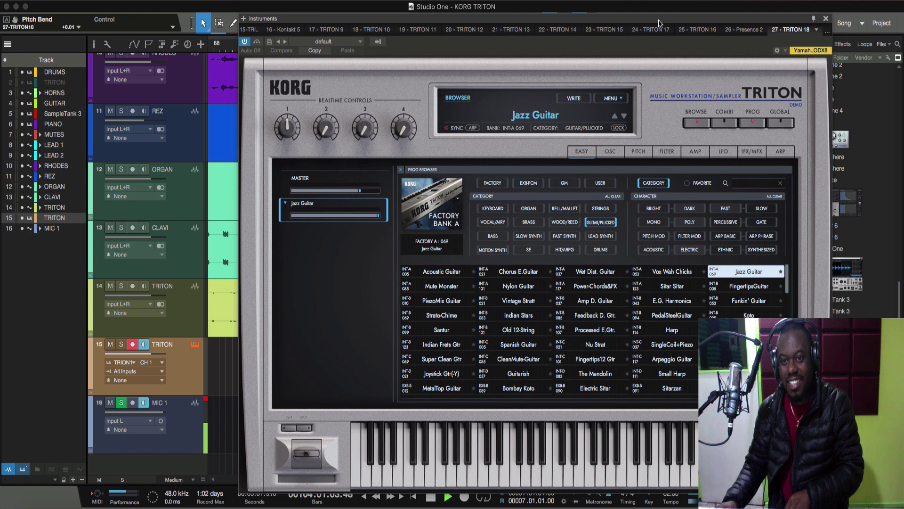
Stop playback and close the TRITON instrument window.
key("space")
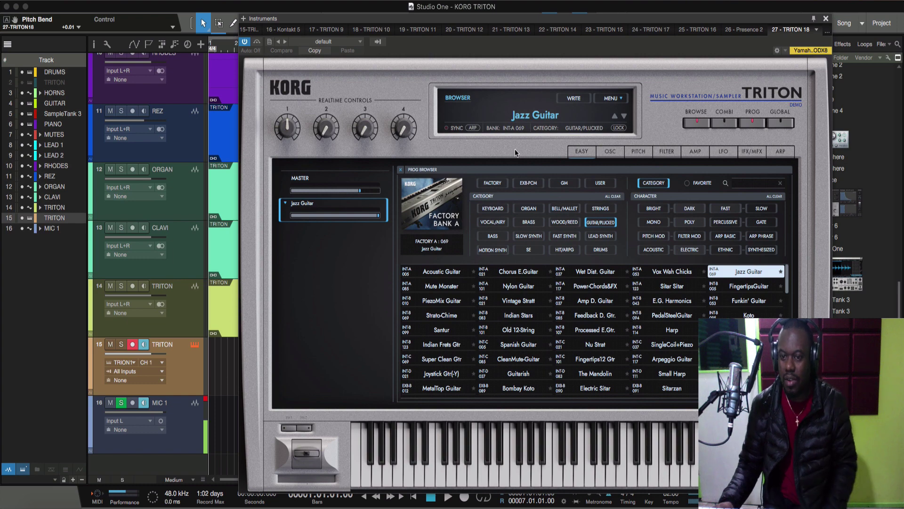
left_click(826, 18)
scroll(531, 340, "up", 10)
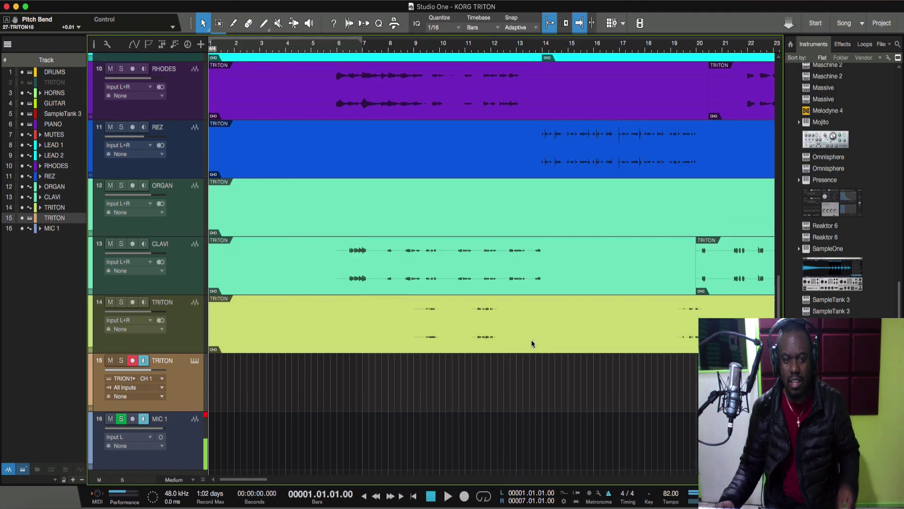
scroll(537, 341, "right", 10)
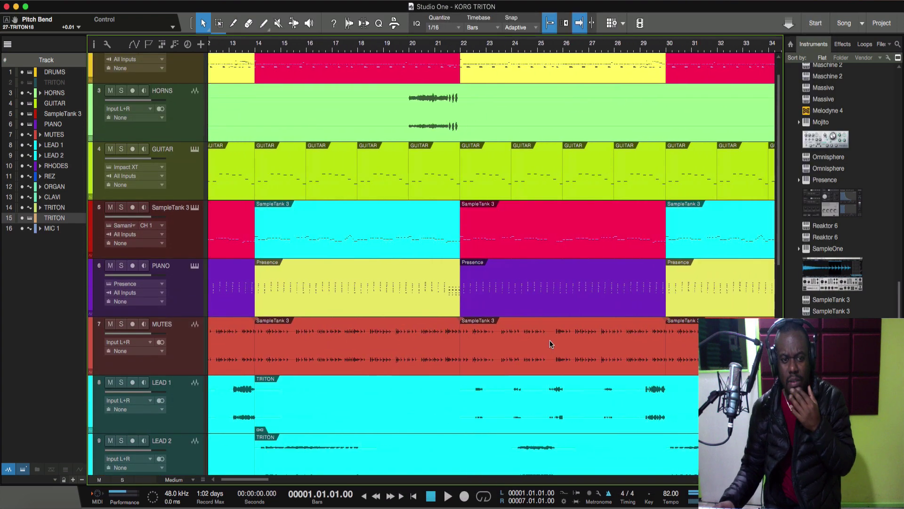
scroll(550, 341, "left", 15)
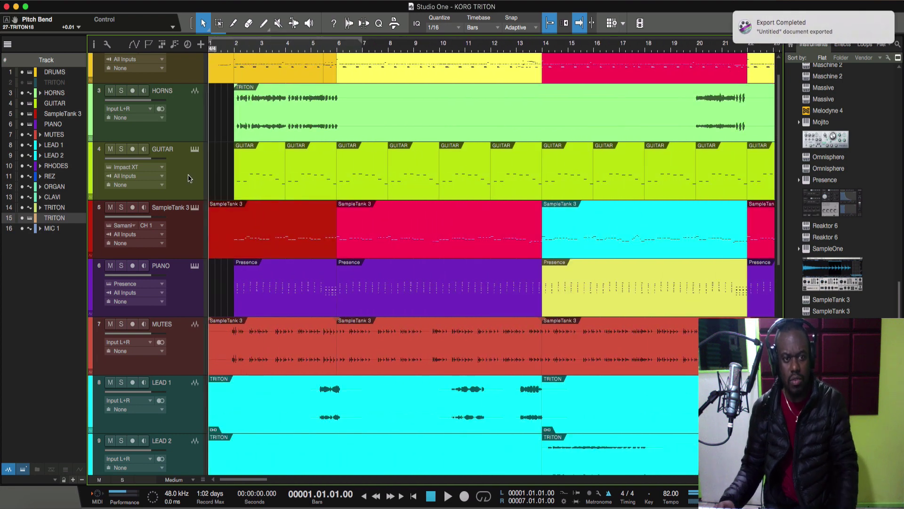
Switch back from the video editor to Studio One and force quit Pro Tools.
left_click(877, 21)
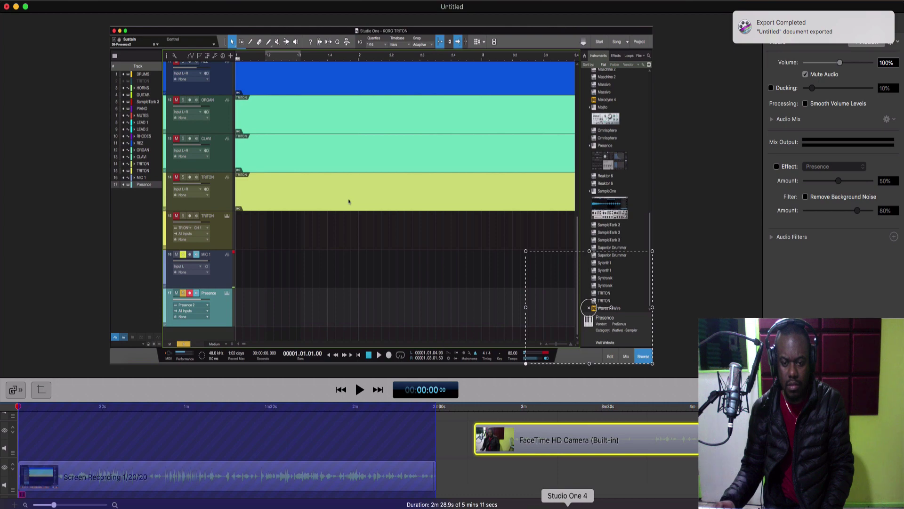
left_click(568, 507)
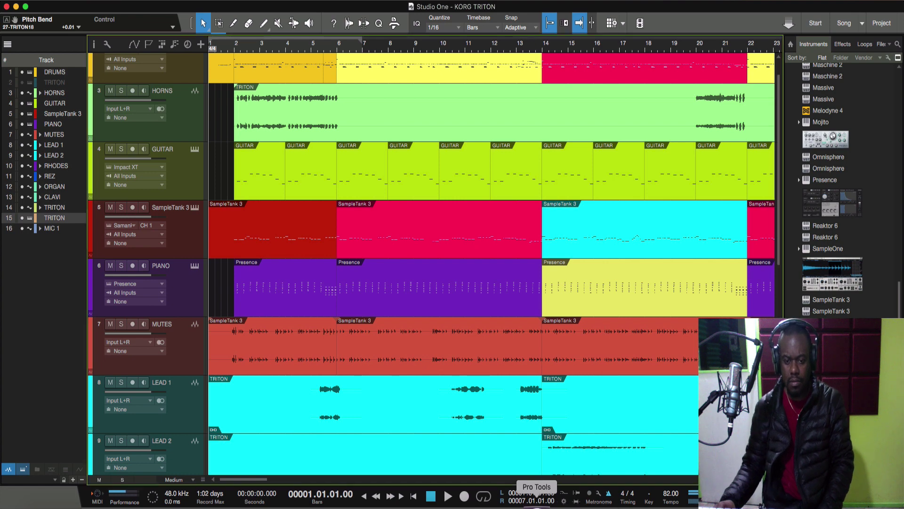
right_click(537, 507)
scroll(537, 506, "right", 10)
right_click(537, 506)
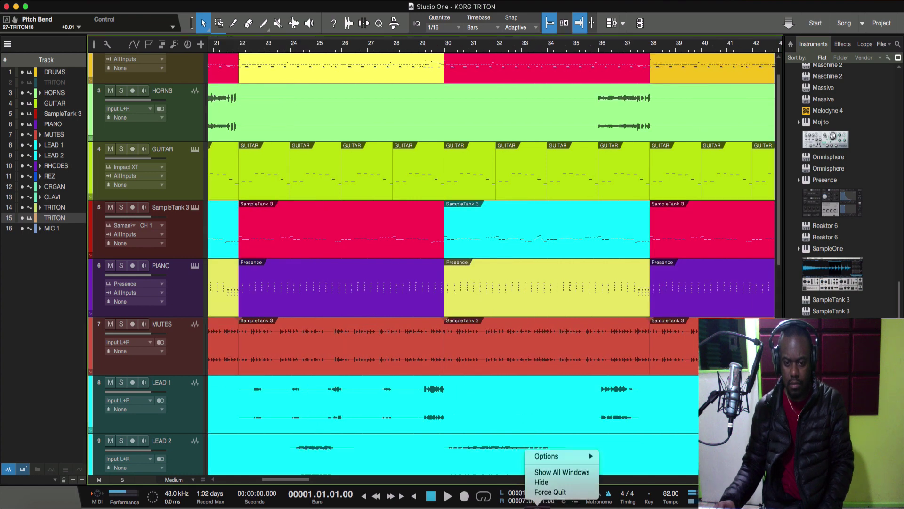
left_click(551, 492)
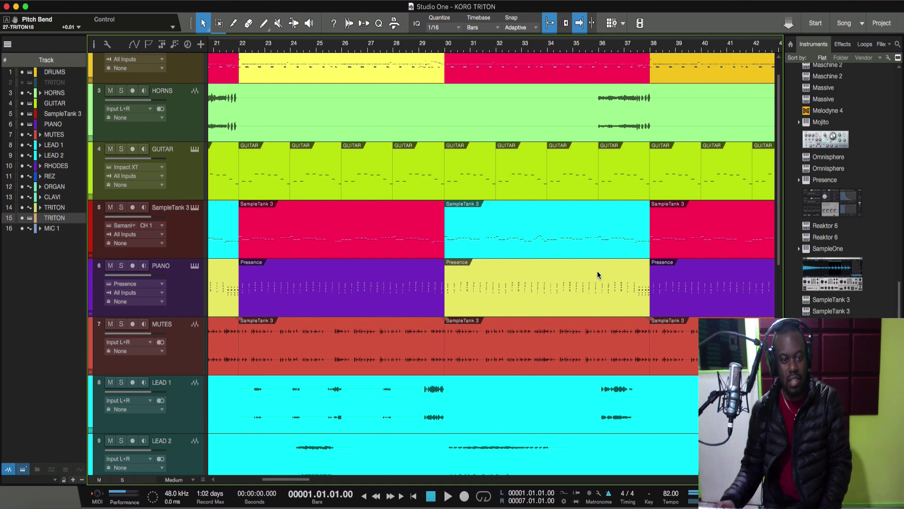
Move the PIANO track directly below the DRUMS track.
scroll(597, 273, "up", 1)
scroll(332, 92, "left", 10)
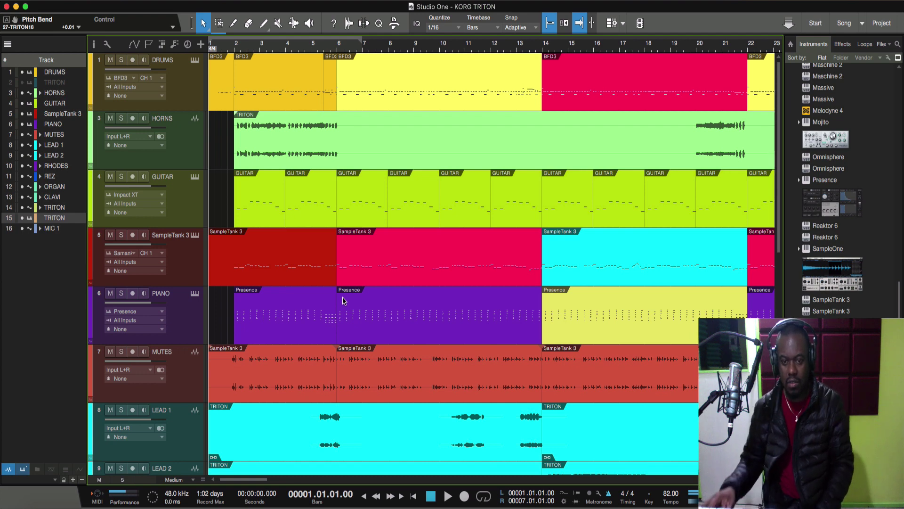
scroll(525, 342, "down", 10)
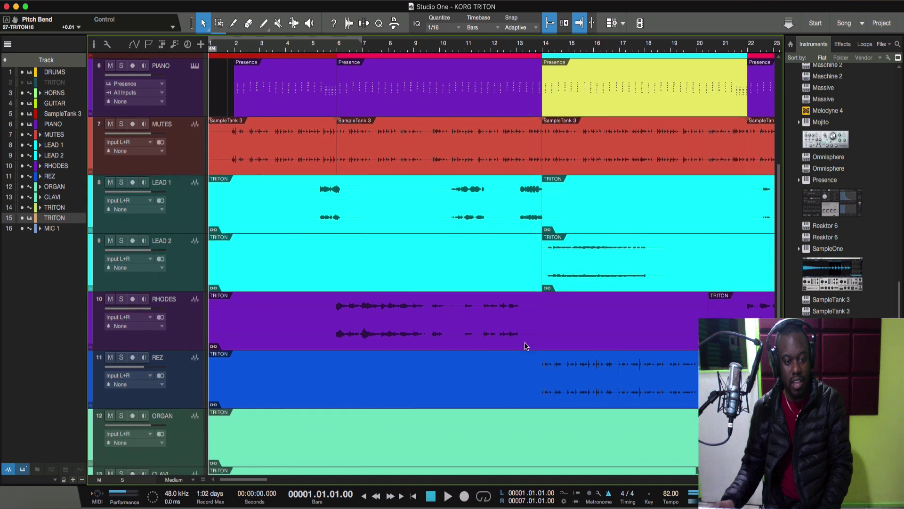
scroll(526, 346, "down", 10)
scroll(526, 347, "up", 20)
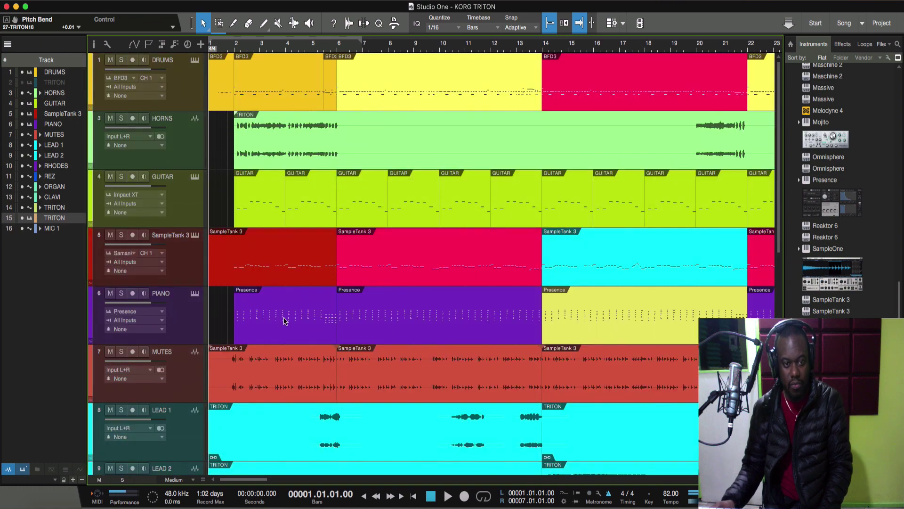
left_click(189, 306)
left_click_drag(211, 186, 219, 121)
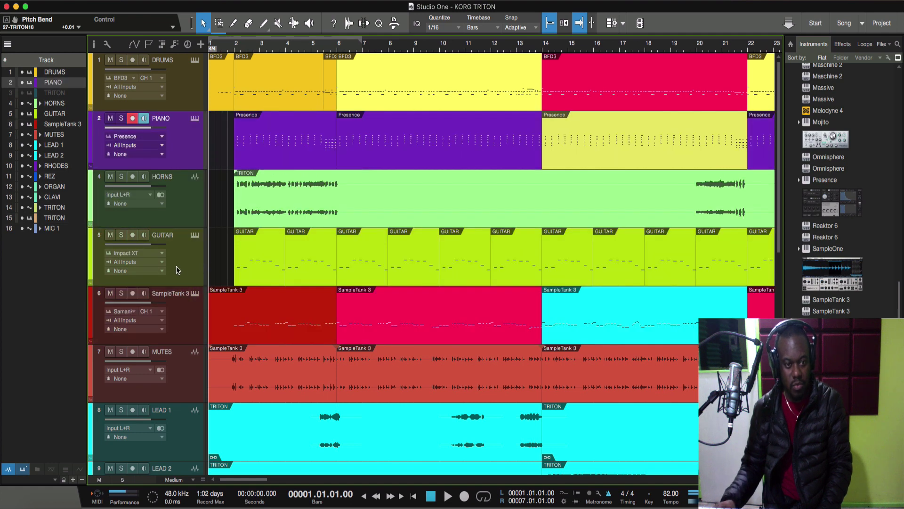
Move the GUITAR track up so it sits directly below the PIANO track.
left_click(184, 235)
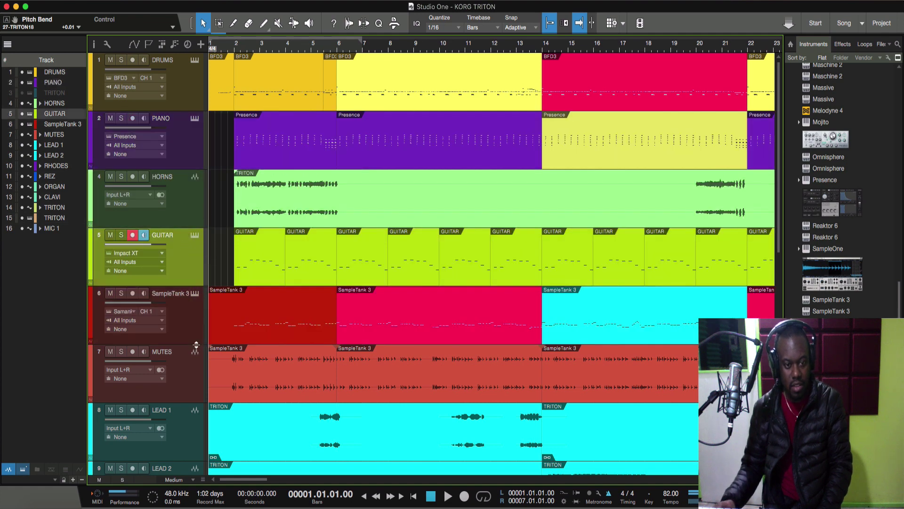
scroll(183, 370, "down", 2)
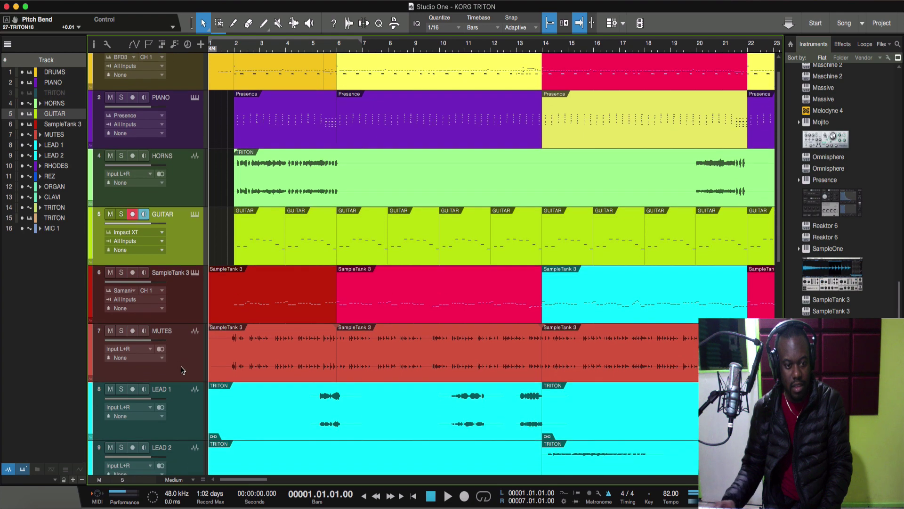
scroll(183, 370, "up", 2)
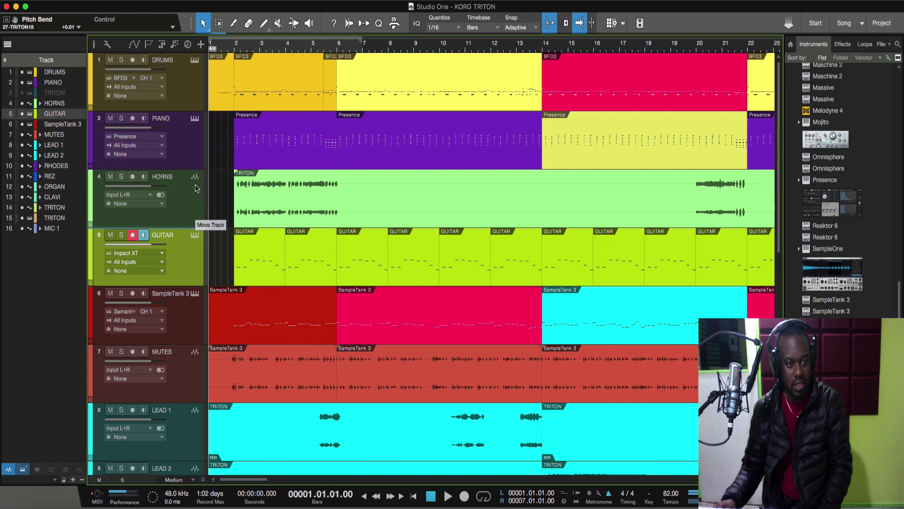
left_click_drag(194, 164, 195, 165)
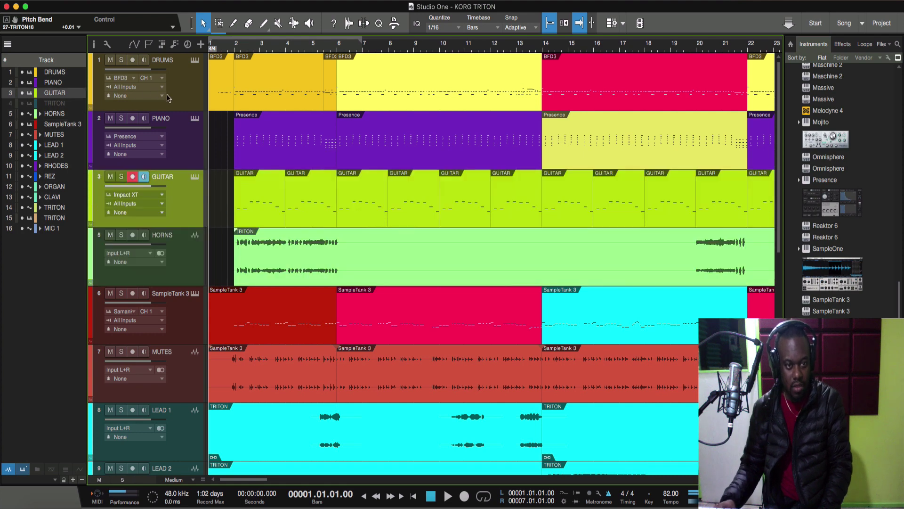
Review the arrangement from the DRUMS, PIANO, GUITAR and HORNS tracks down to MIC 1, showing about 44 bars of the timeline.
left_click(190, 99)
left_click(181, 139)
left_click(179, 187)
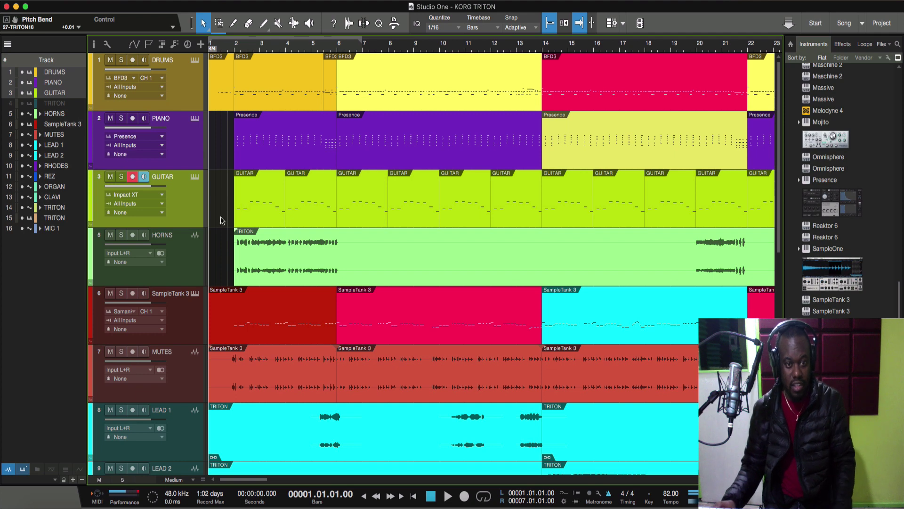
scroll(221, 219, "down", 2)
scroll(221, 219, "down", 2)
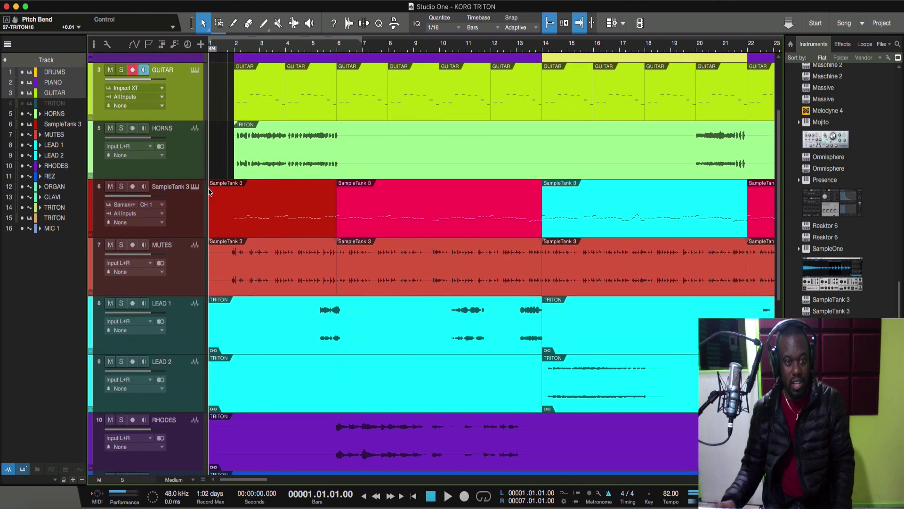
left_click(189, 143)
scroll(191, 180, "down", 3)
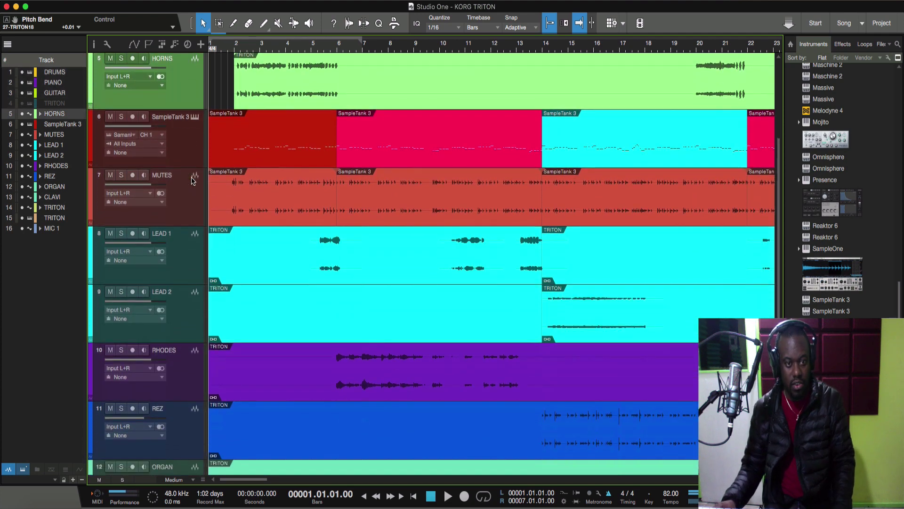
scroll(192, 181, "down", 5)
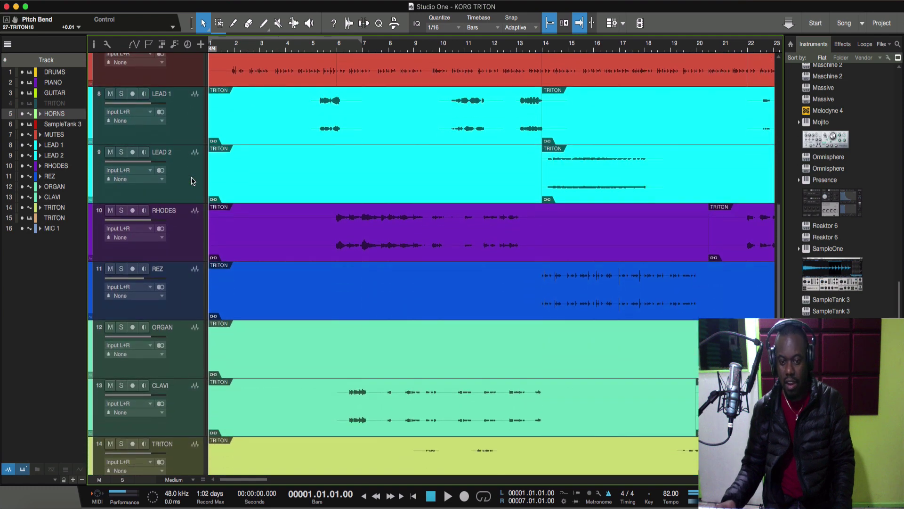
scroll(191, 181, "down", 4)
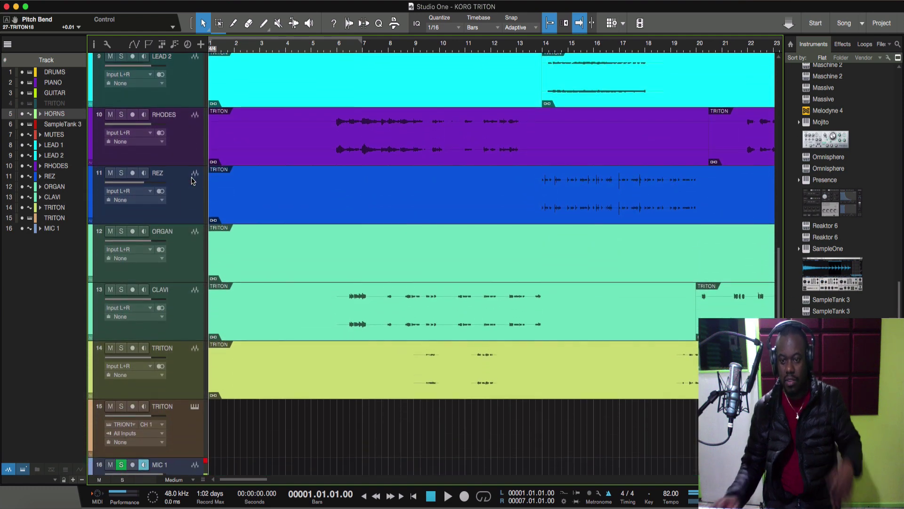
key("w")
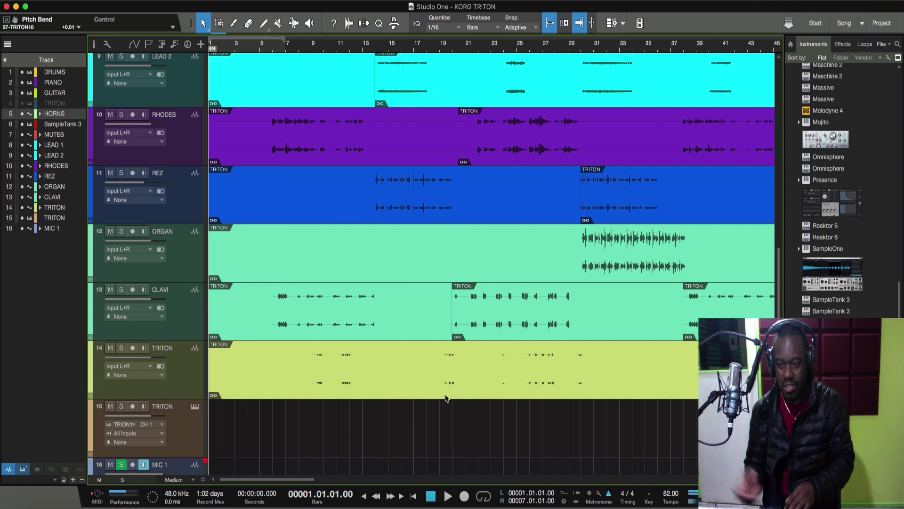
Play the song from the beginning and look over the tracks from the lower ones back up to DRUMS.
key("space")
key("space")
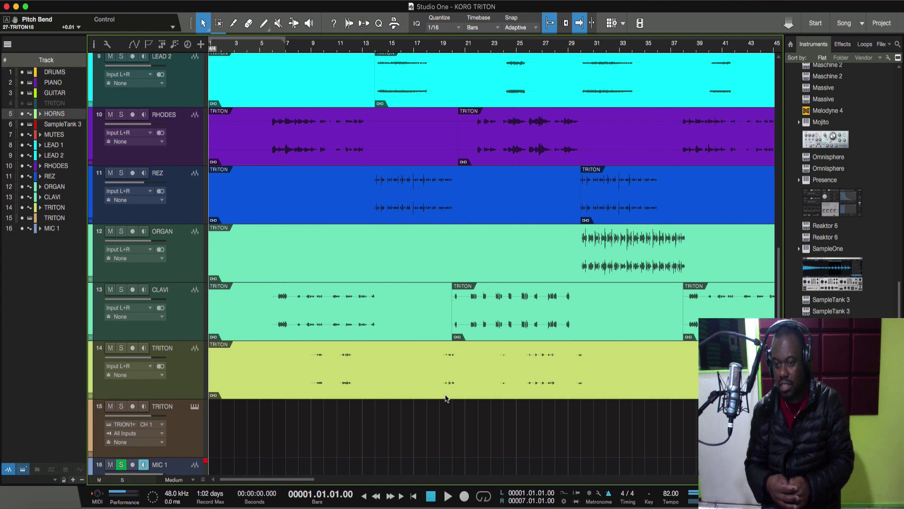
key("space")
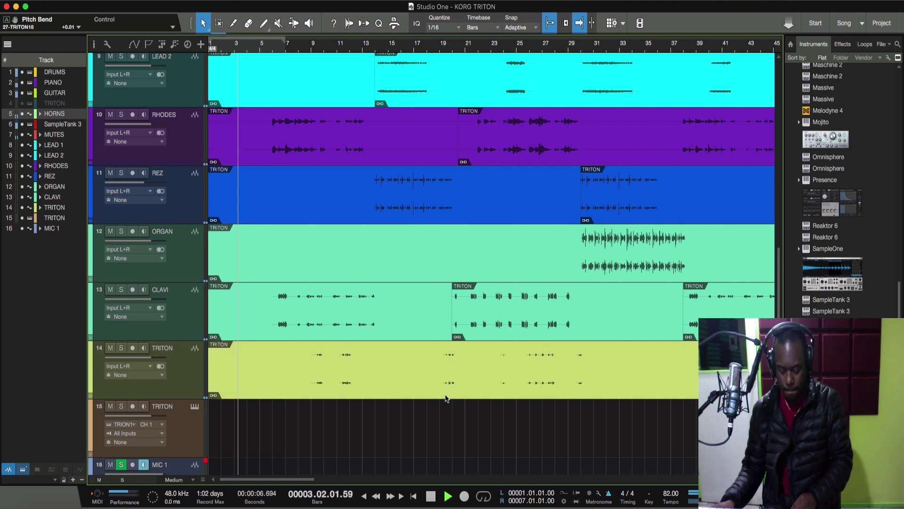
scroll(450, 393, "up", 3)
scroll(457, 371, "up", 5)
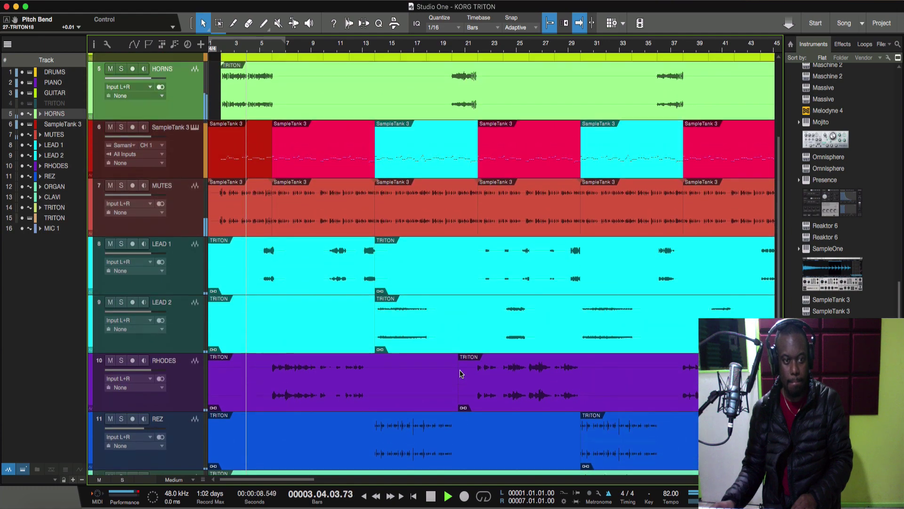
scroll(460, 373, "up", 5)
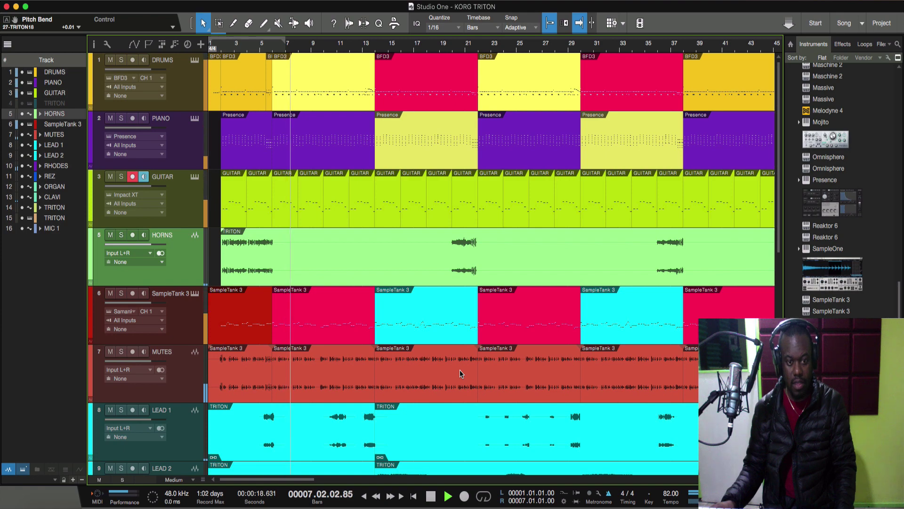
Move the SampleTank 3 track up so it sits directly below the GUITAR track.
scroll(460, 369, "down", 3)
scroll(460, 370, "up", 3)
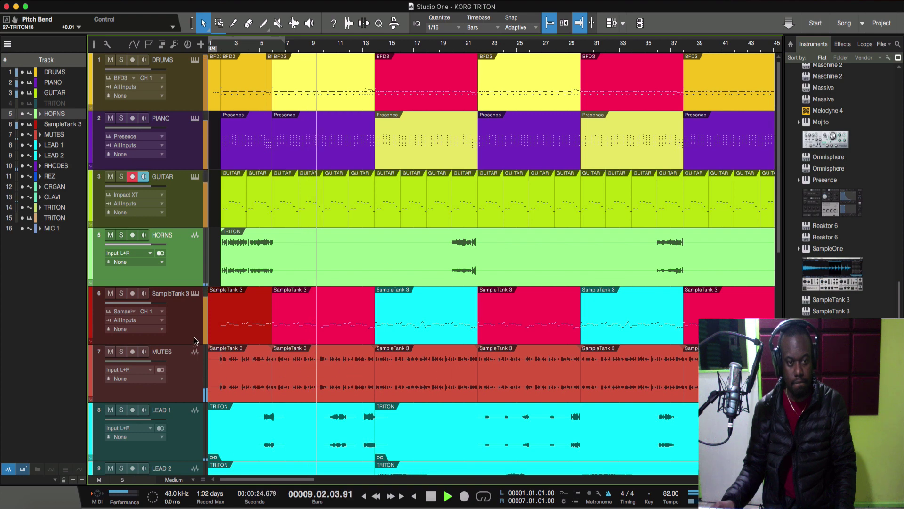
left_click_drag(191, 335, 194, 252)
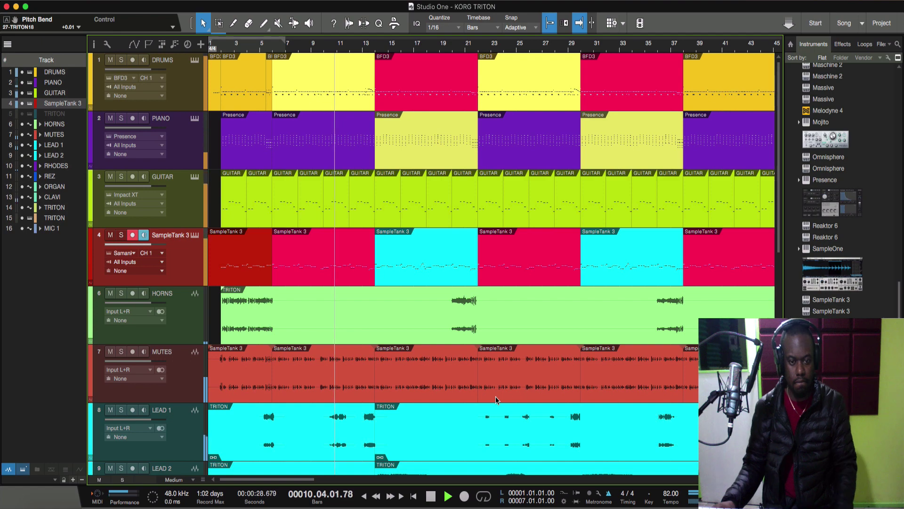
Restart playback from the beginning with the lower tracks in view and save the song.
scroll(495, 397, "down", 5)
scroll(496, 399, "down", 10)
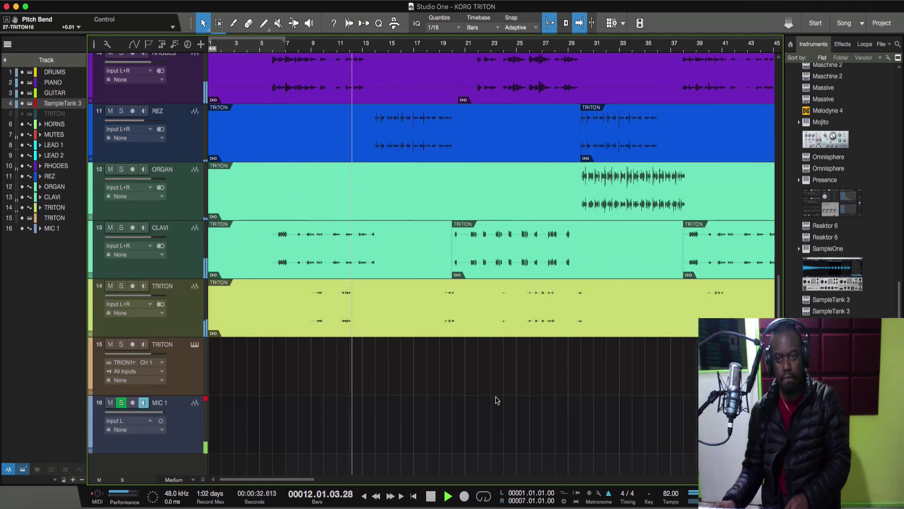
key("space")
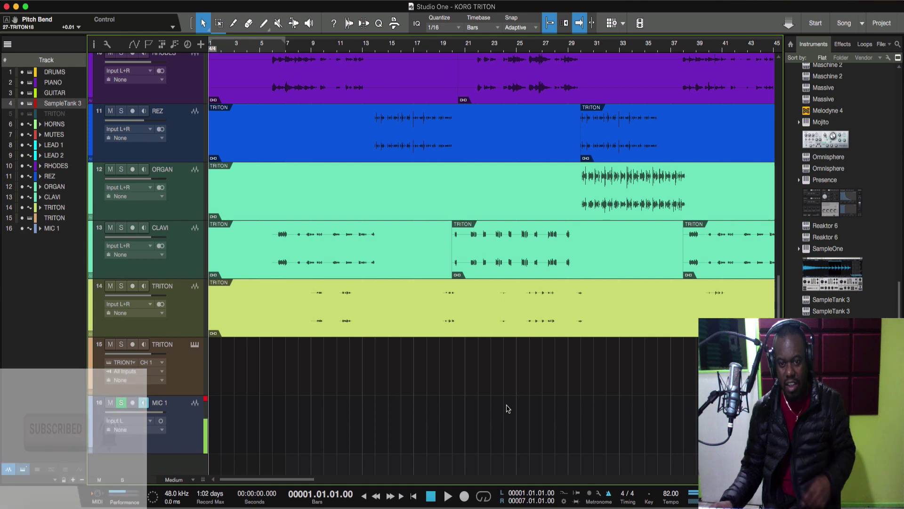
key("space")
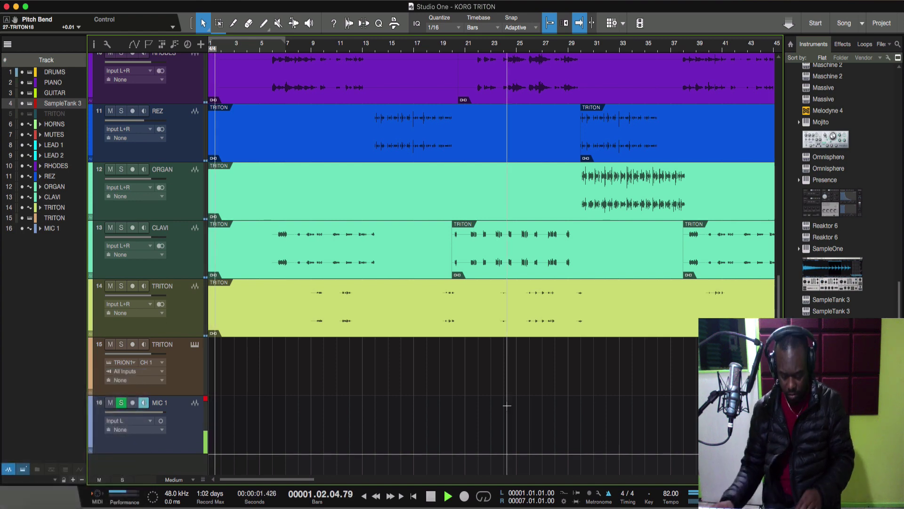
key("super+s")
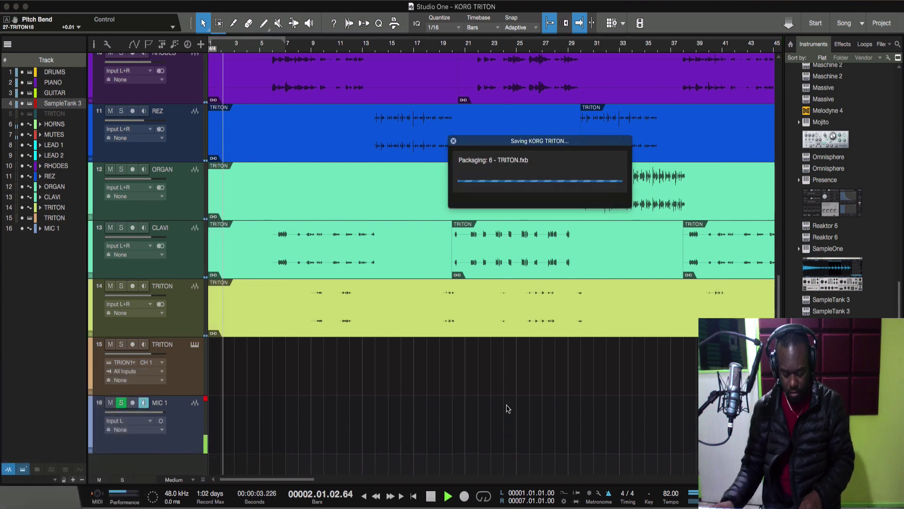